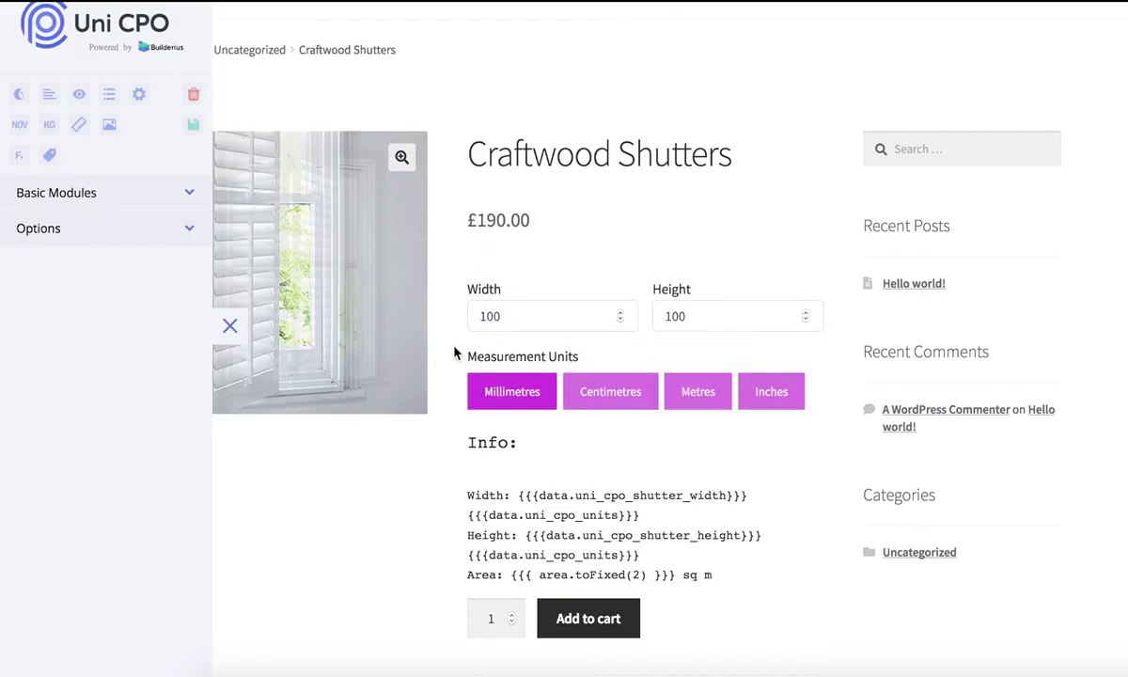
Duplicate the Measurement Units row, move the copy beneath the original, and empty it
mouse_move(475, 333)
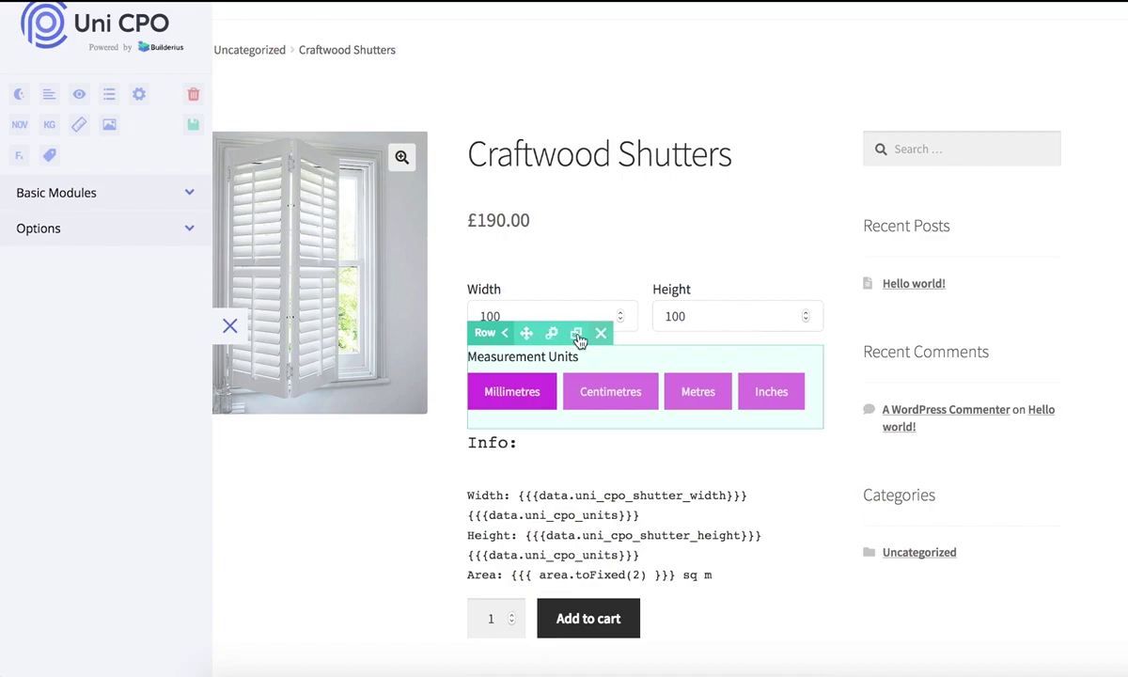
left_click(578, 335)
scroll(635, 496, "down", 2)
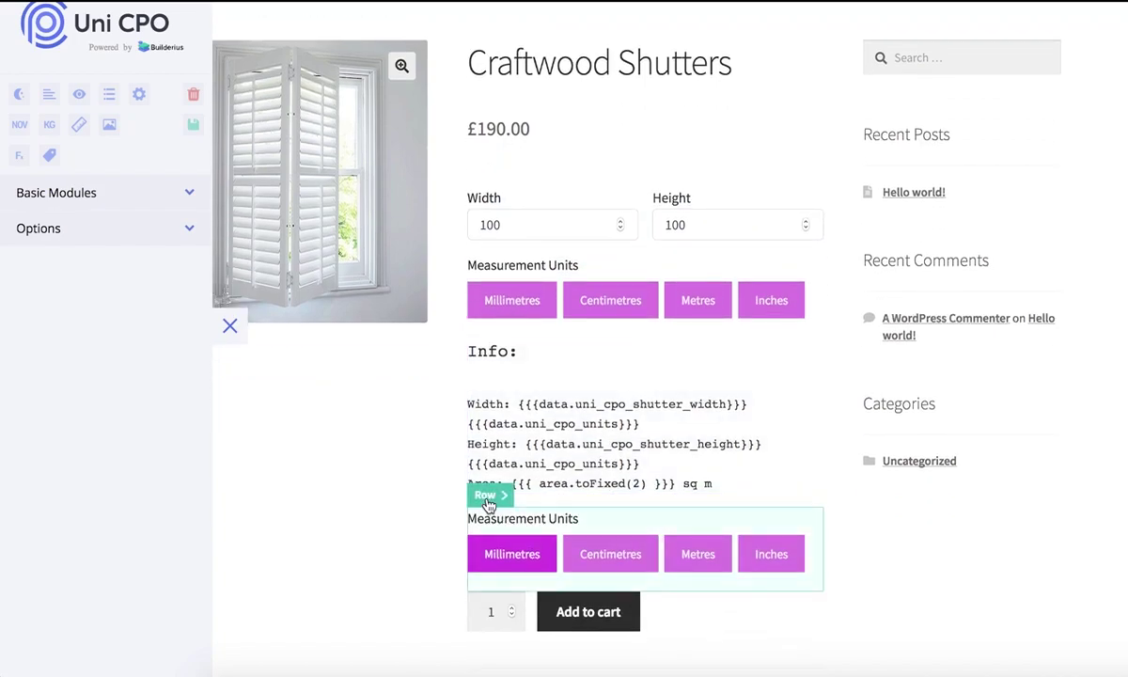
left_click_drag(522, 496, 524, 395)
mouse_move(789, 358)
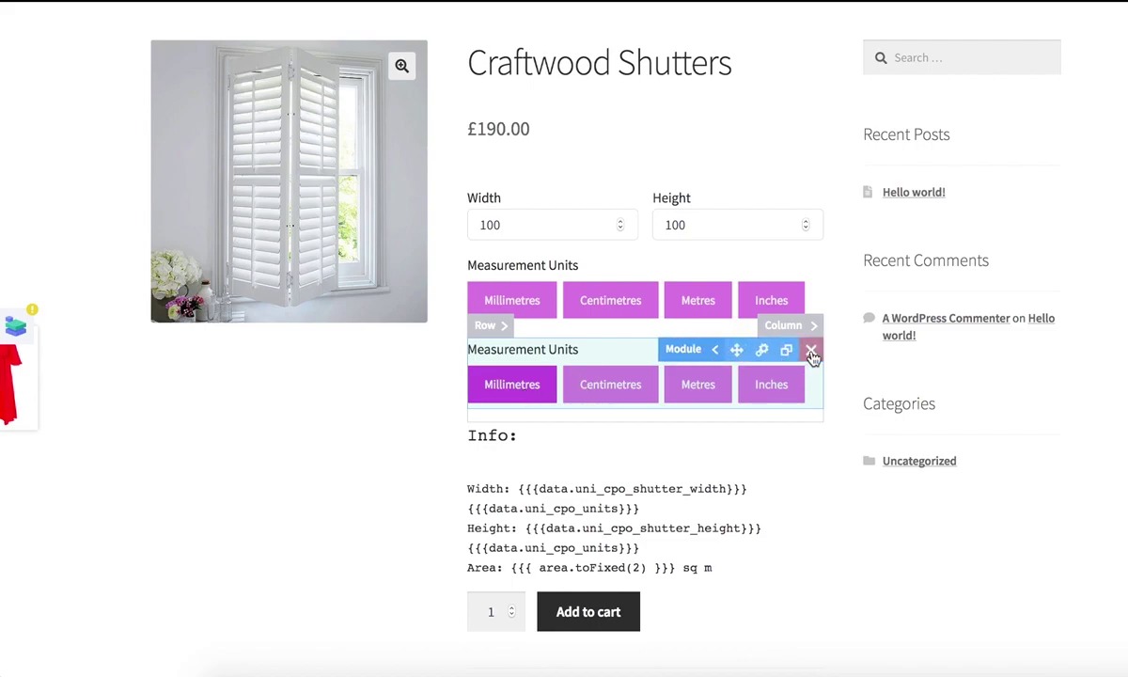
left_click(811, 351)
Drop a Select dropdown module from Options into the empty row
left_click(27, 327)
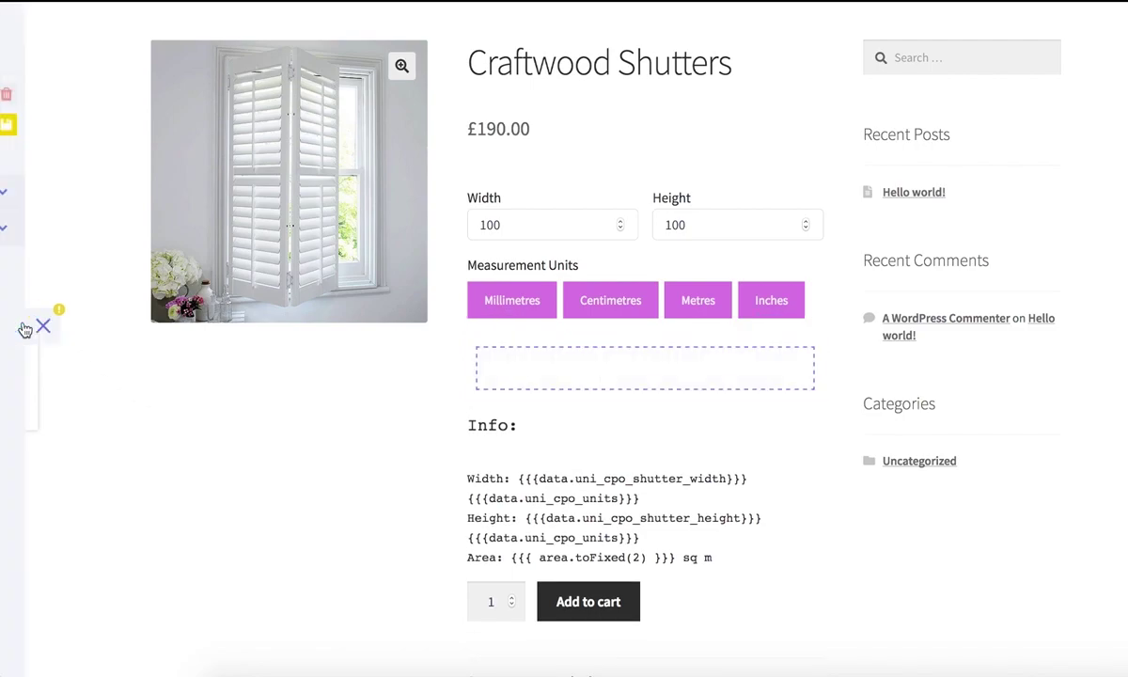
left_click(71, 227)
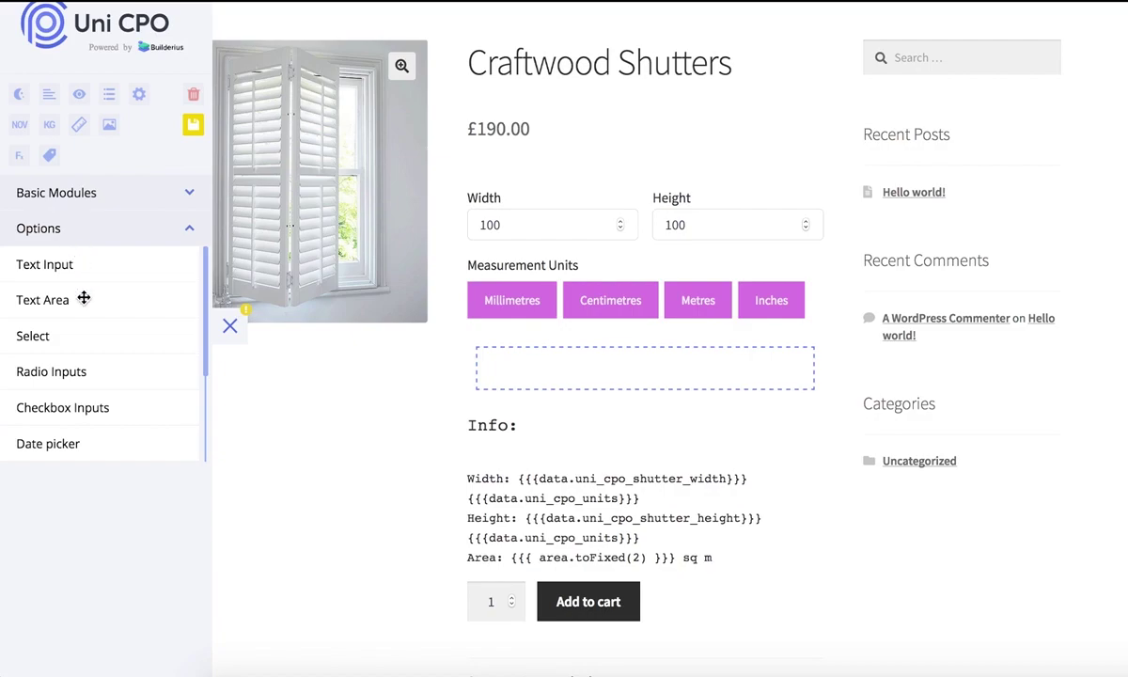
left_click_drag(90, 335, 552, 388)
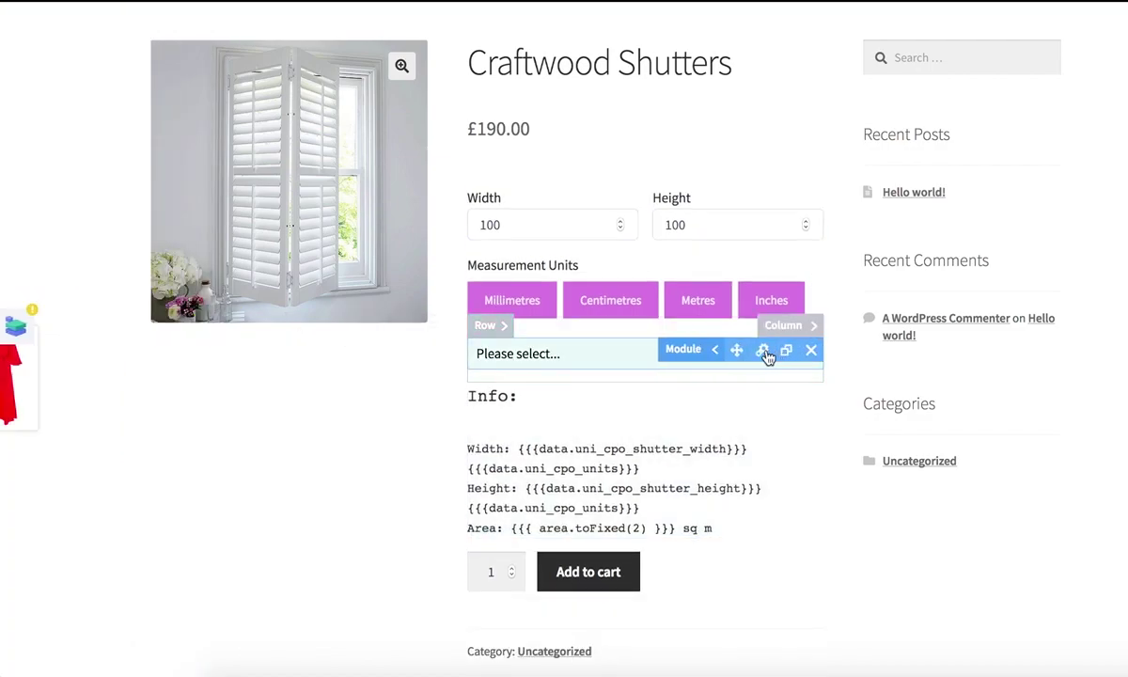
Give the dropdown slug shutter_slat_size and label Slat Size, then add a first suboption row
left_click(766, 354)
left_click(571, 215)
left_click(657, 203)
type("shutter_slat_size")
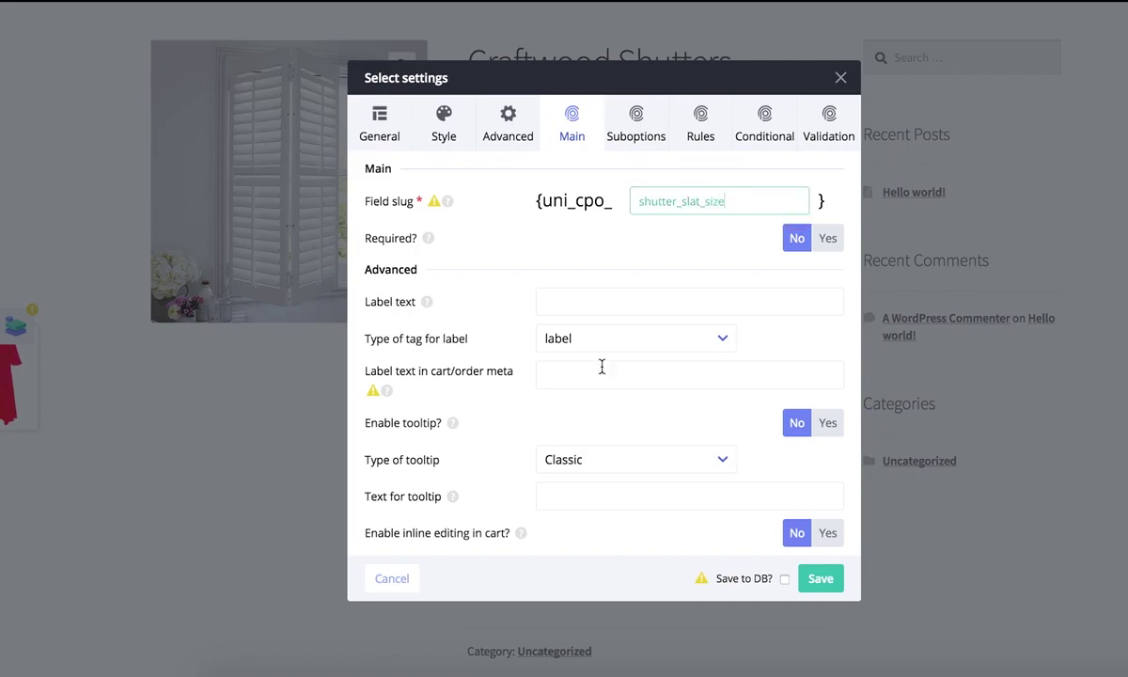
left_click(606, 302)
type("Slat Size")
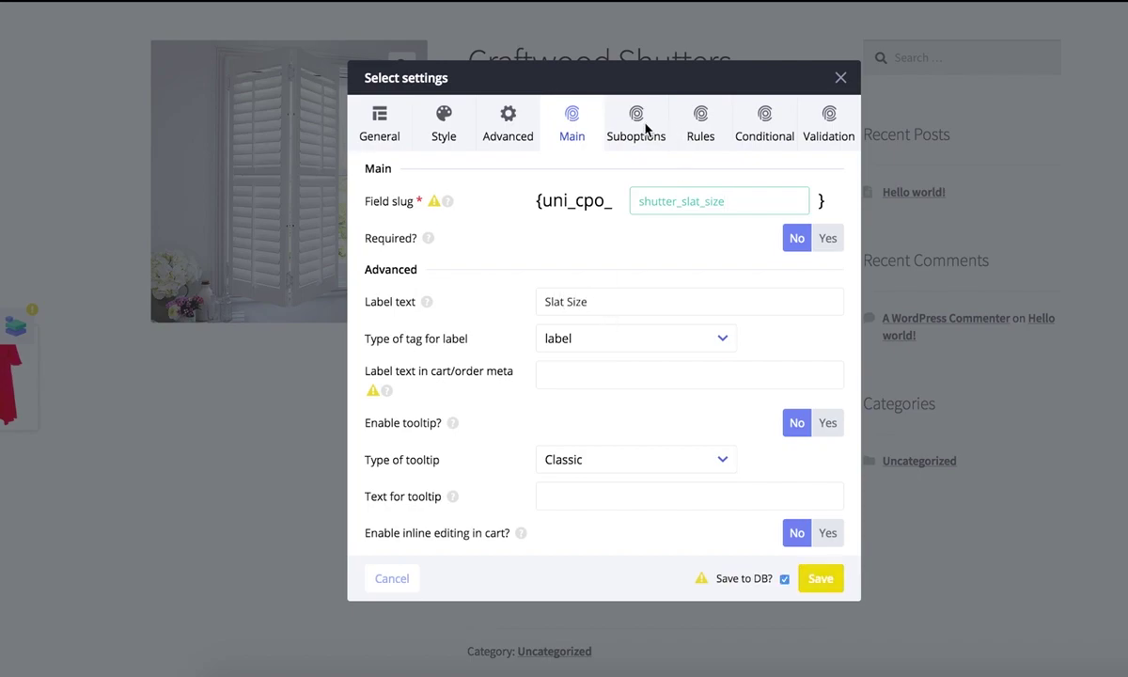
left_click(641, 126)
left_click(555, 355)
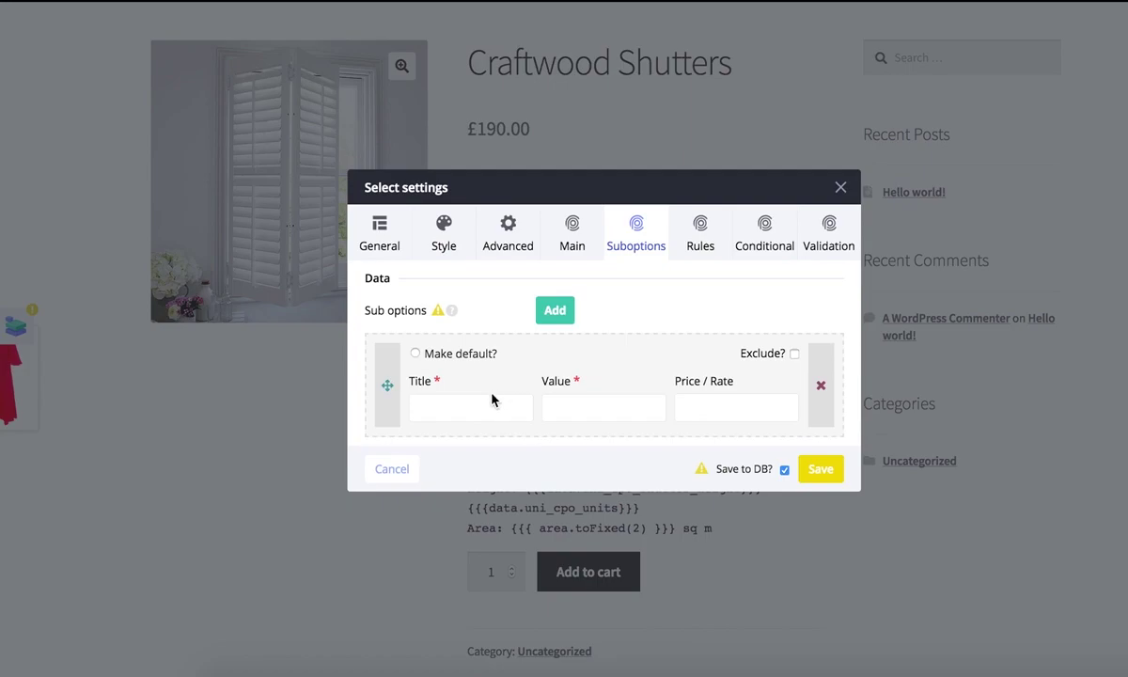
Add suboptions Classic (64mm) at rate 1 and In Vogue (76mm) at rate 2
left_click(483, 408)
type("Classic 64mm")
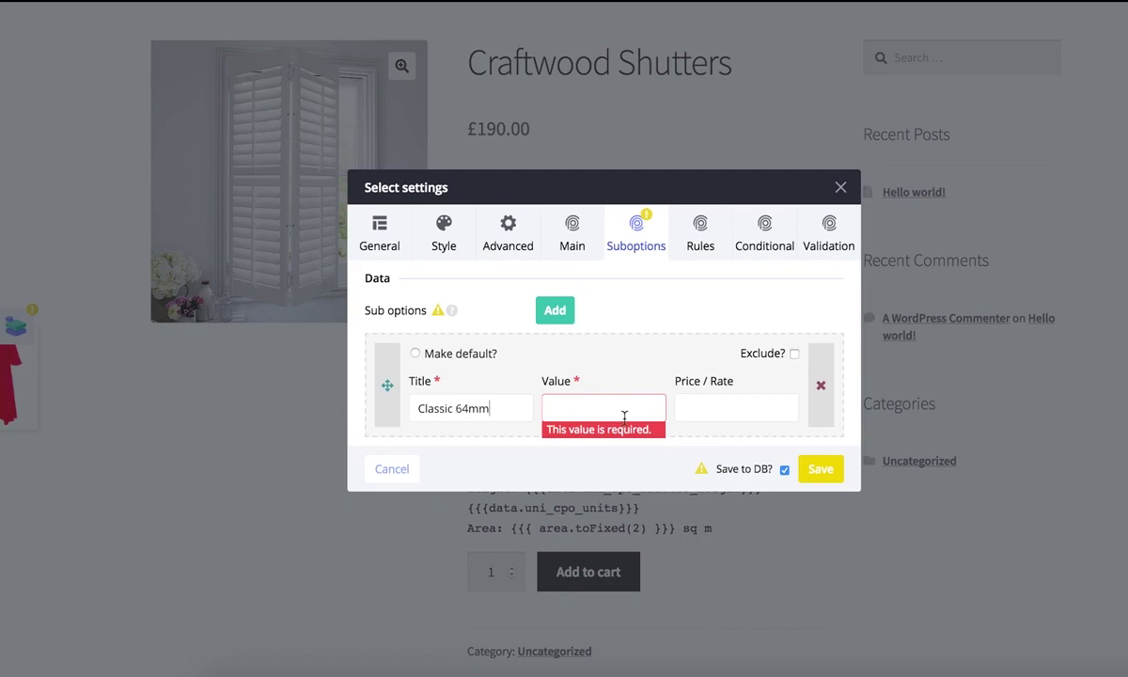
left_click(725, 408)
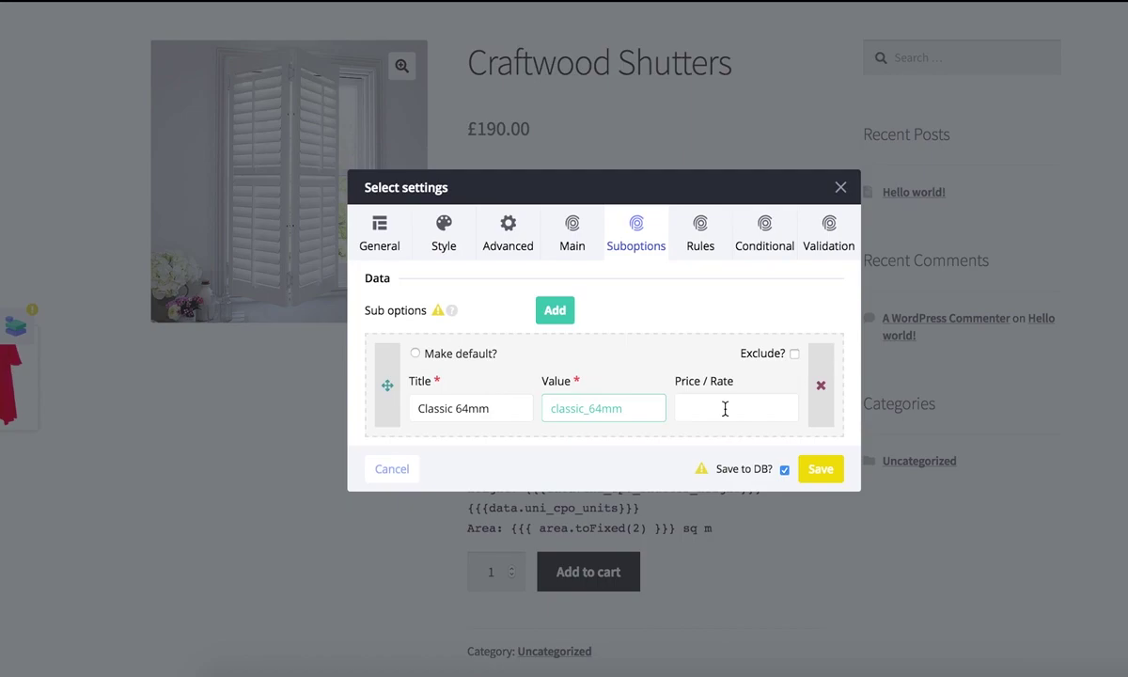
left_click(545, 308)
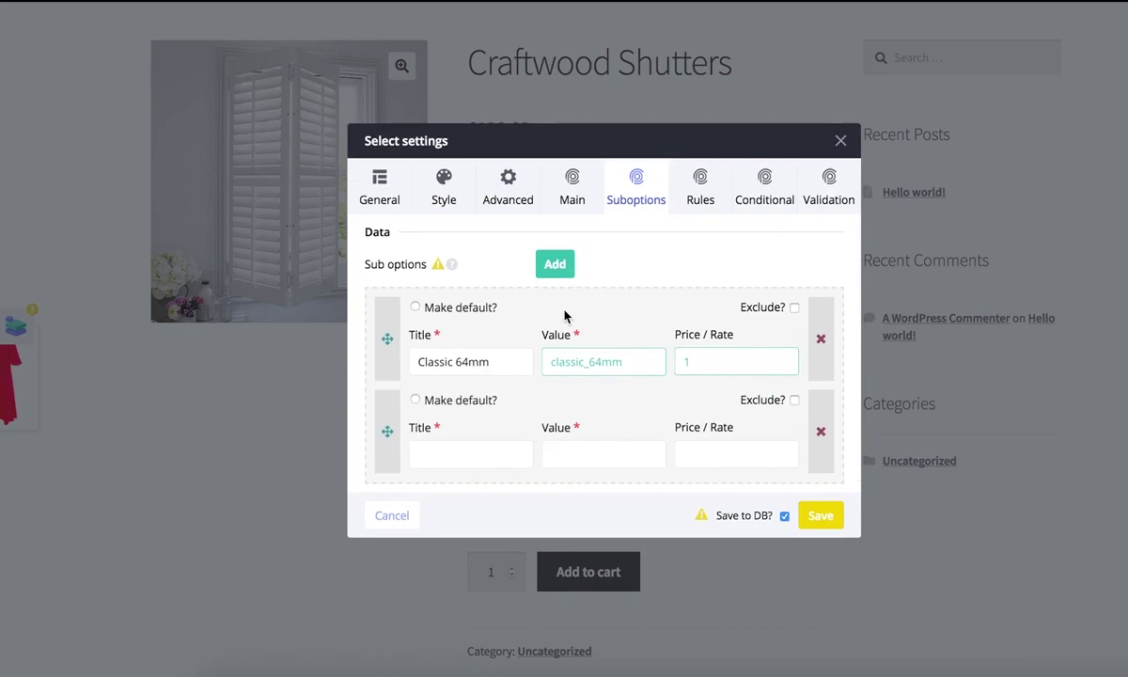
left_click(490, 451)
type("In Vogue")
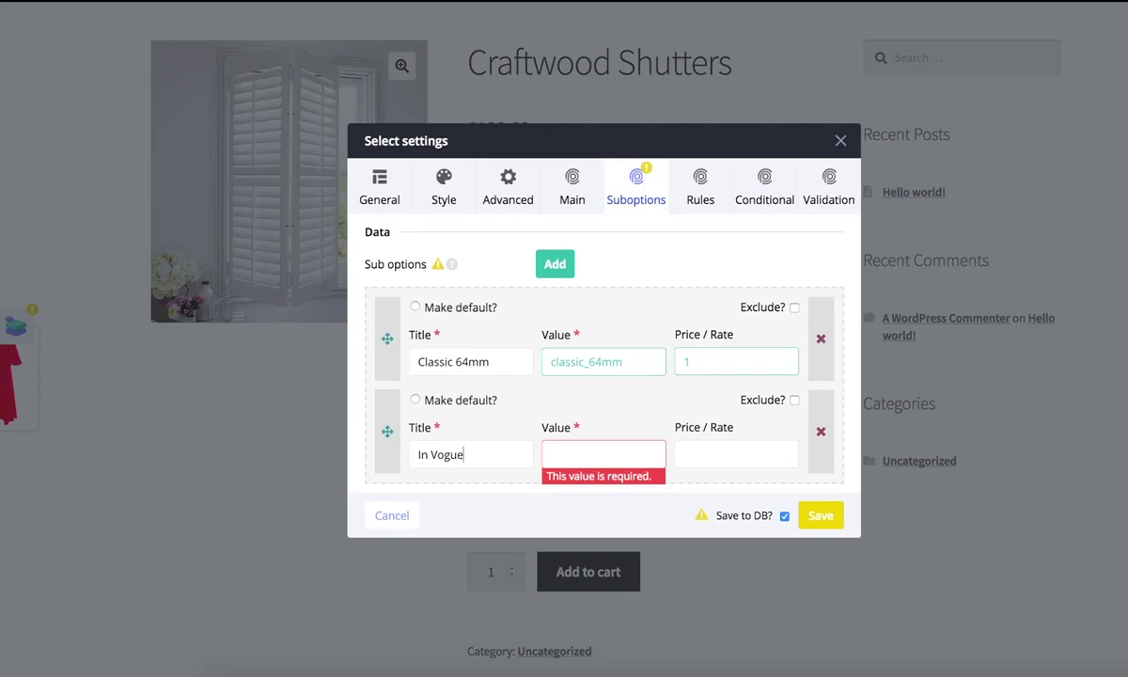
type(" (76mm")
left_click(496, 367)
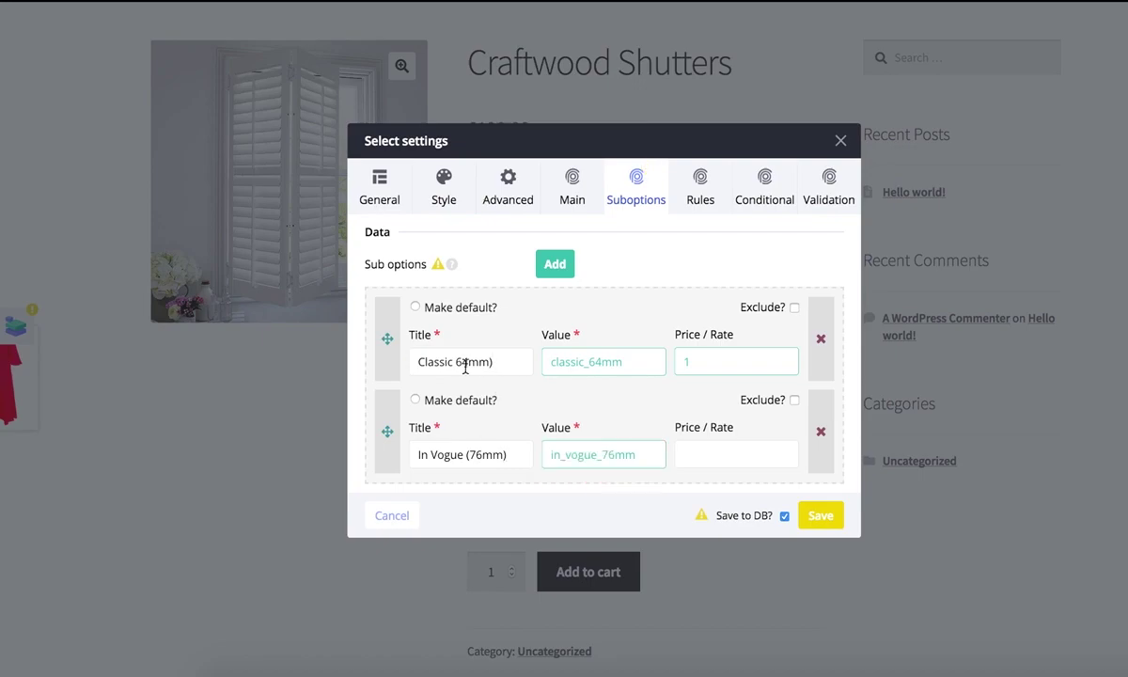
left_click(754, 448)
type("2")
Add Modern (89mm) at rate 3 and save the dropdown settings
left_click(558, 265)
left_click(491, 505)
type("Mode")
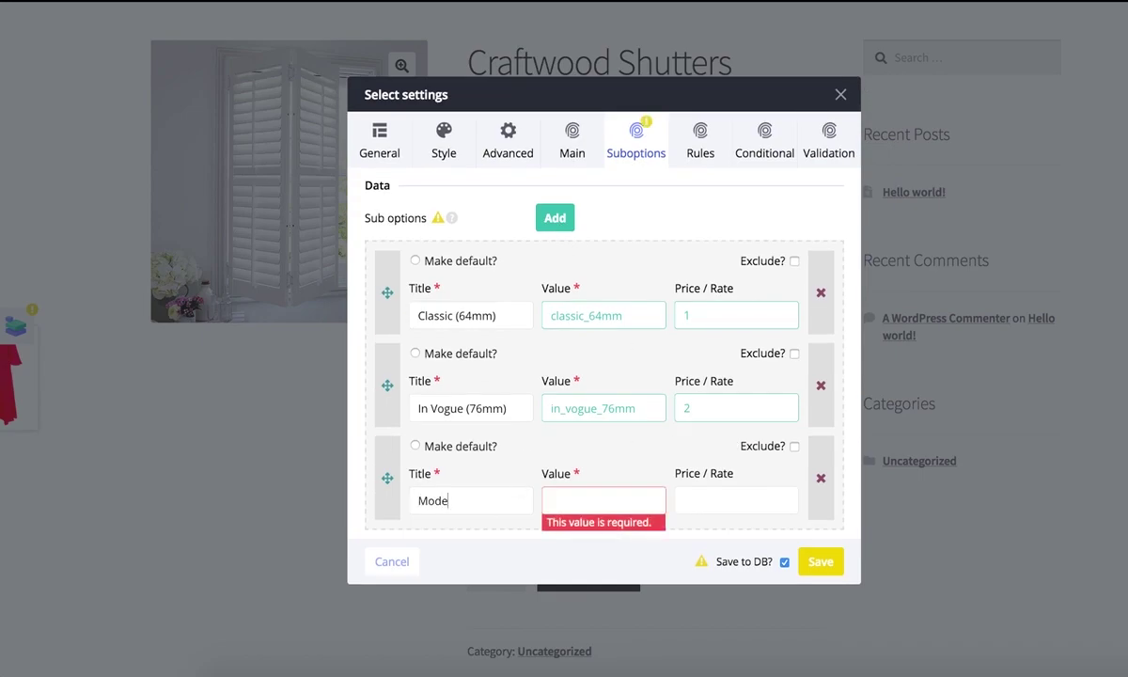
type("rn (89mm")
left_click(719, 499)
type("3")
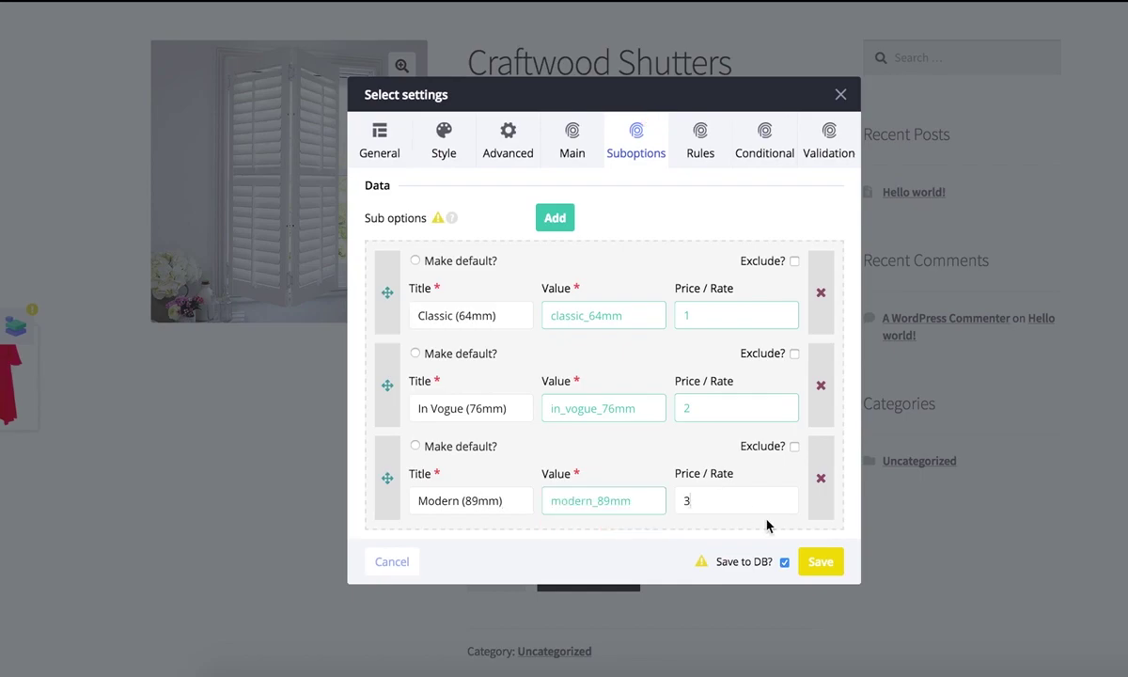
left_click(822, 560)
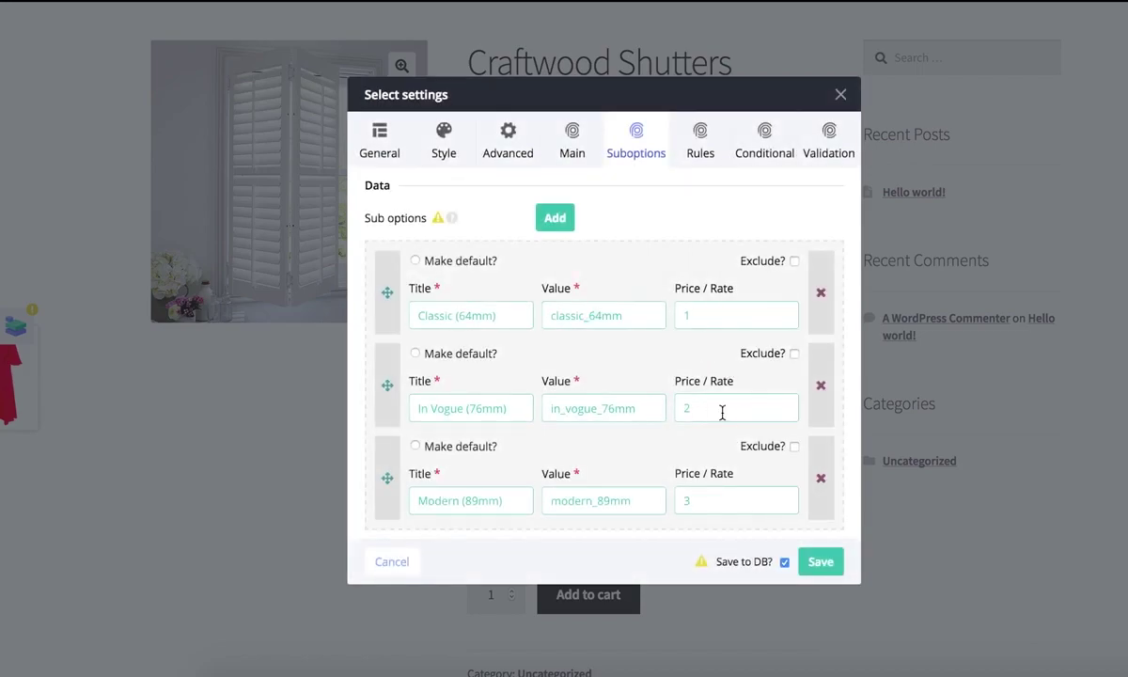
left_click(399, 561)
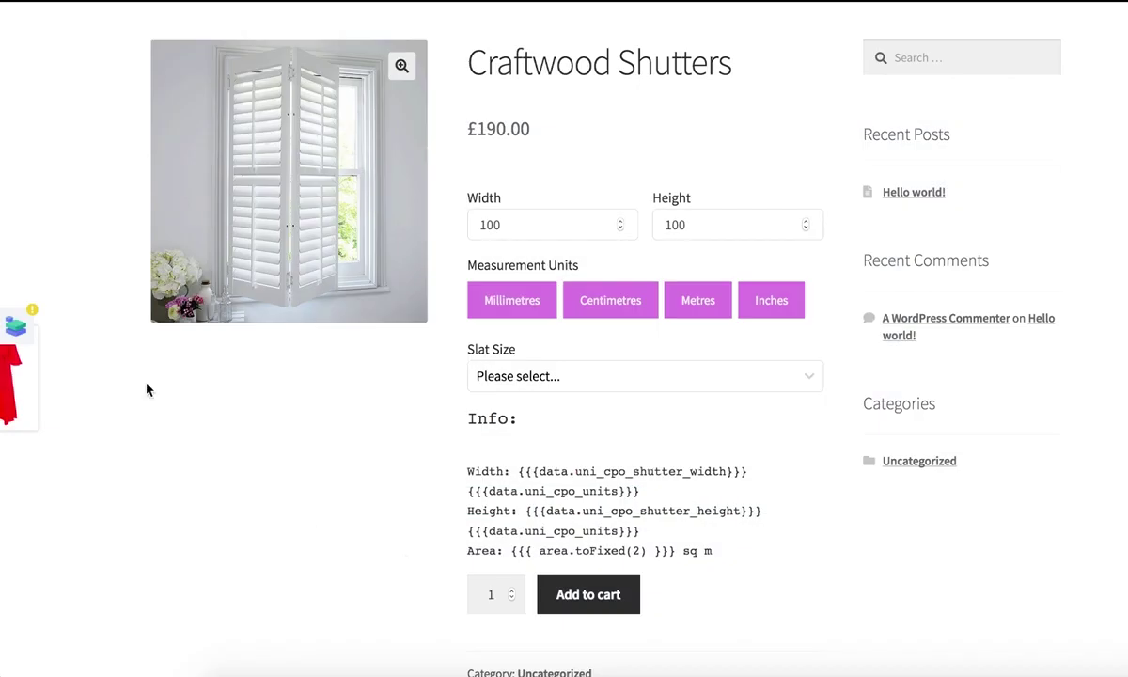
Save the product's option layout and open the non-option variables list
left_click(16, 320)
left_click(195, 122)
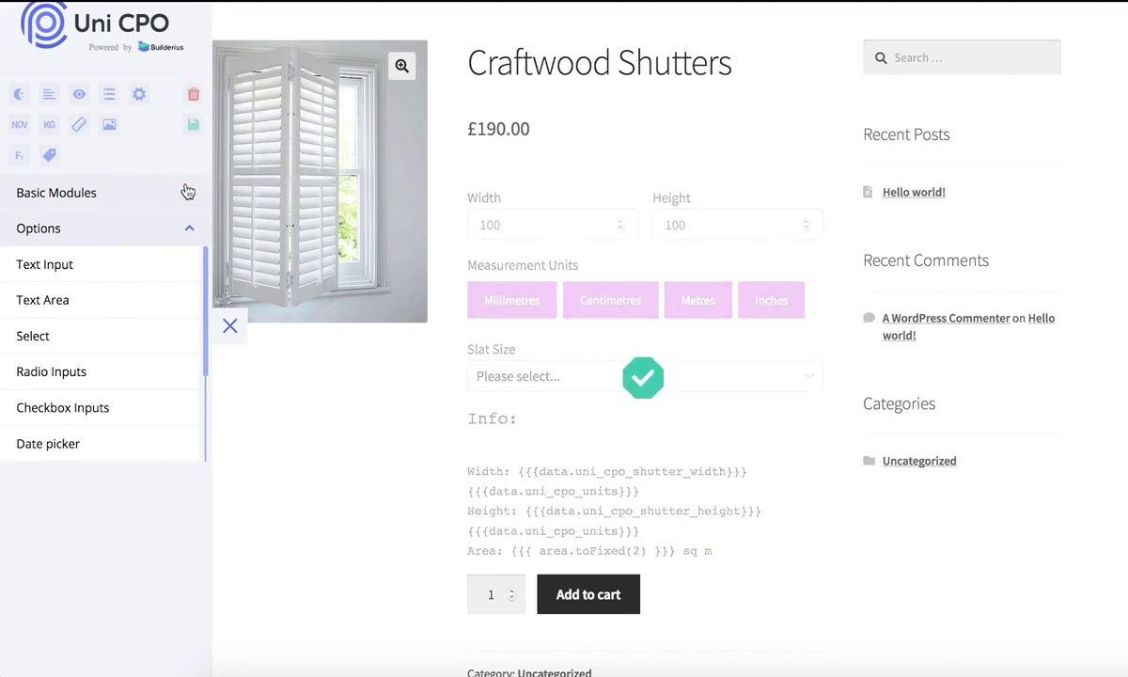
left_click(20, 129)
scroll(615, 325, "down", 9)
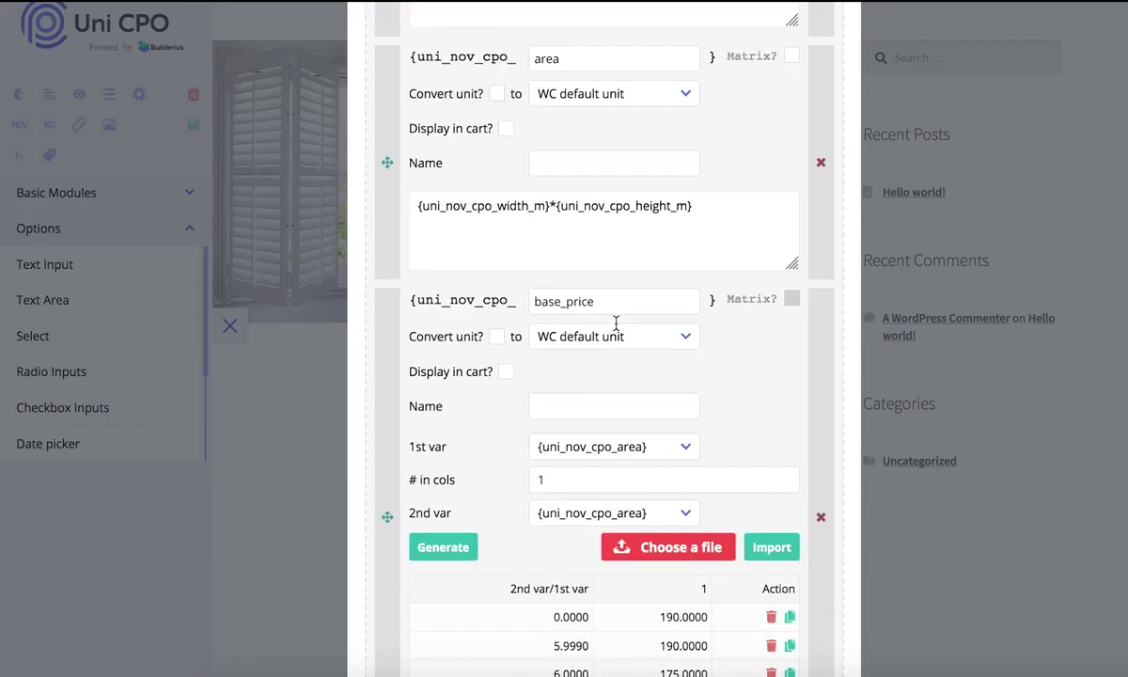
scroll(616, 323, "down", 3)
Generate base_price matrix columns 1|2|3 keyed to {uni_cpo_shutter_slat_size}
left_click(589, 349)
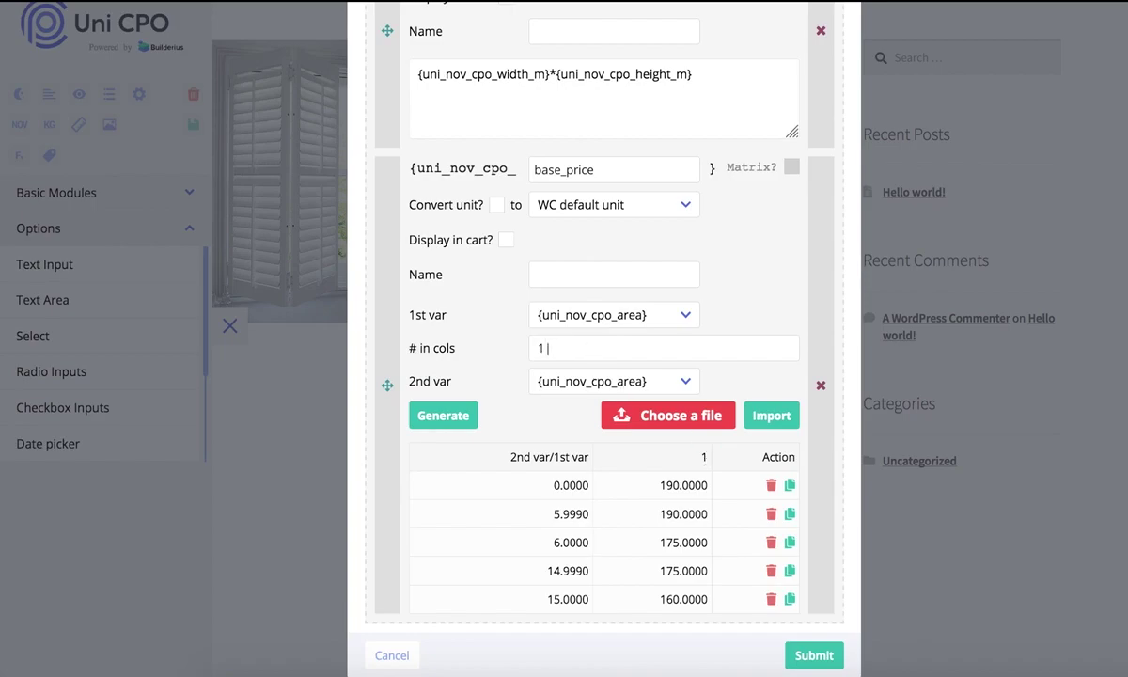
type("2|3")
left_click(442, 415)
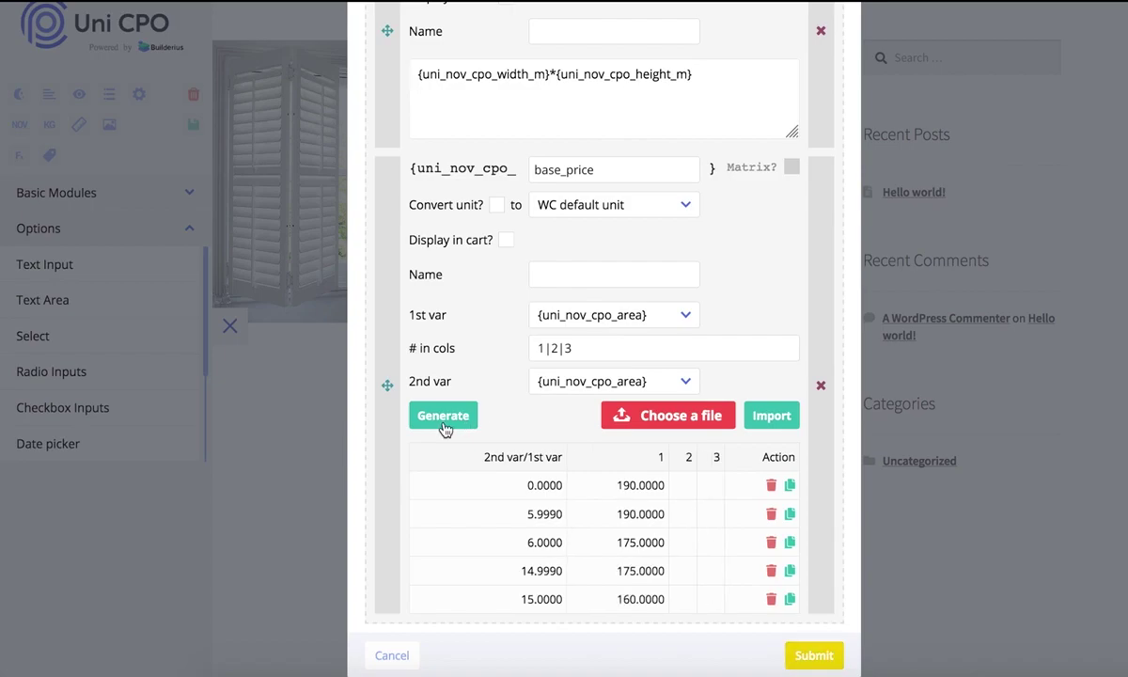
left_click(602, 319)
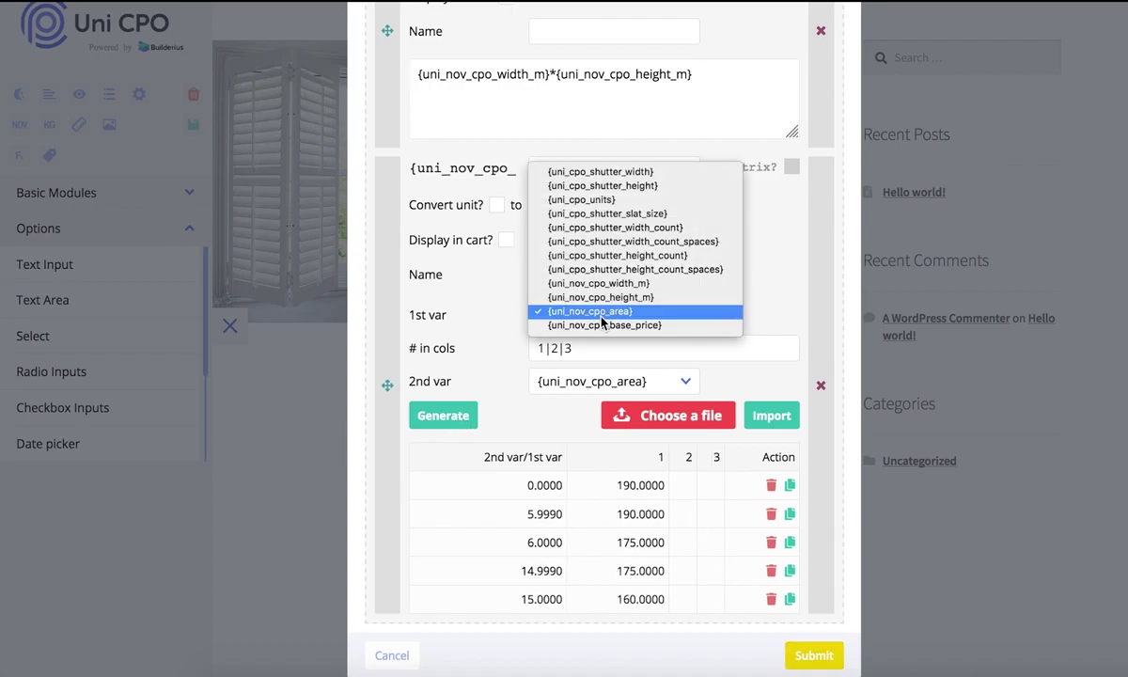
left_click(609, 213)
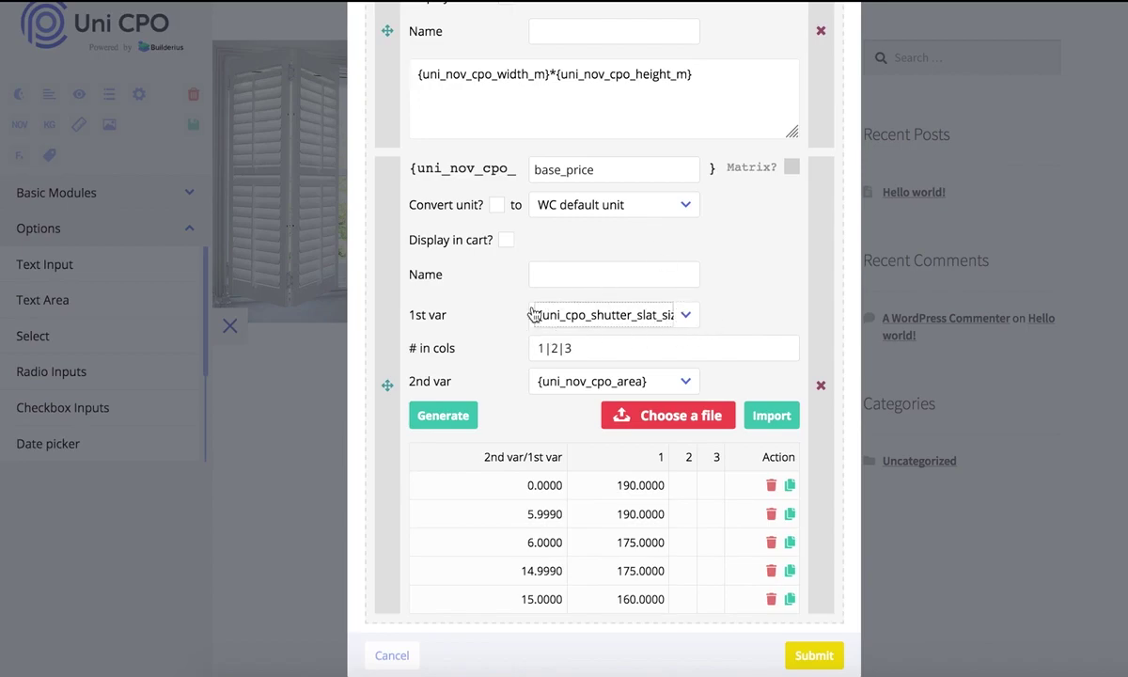
Enter 192/195 in columns 2 and 3 of the first two matrix rows
left_click(687, 488)
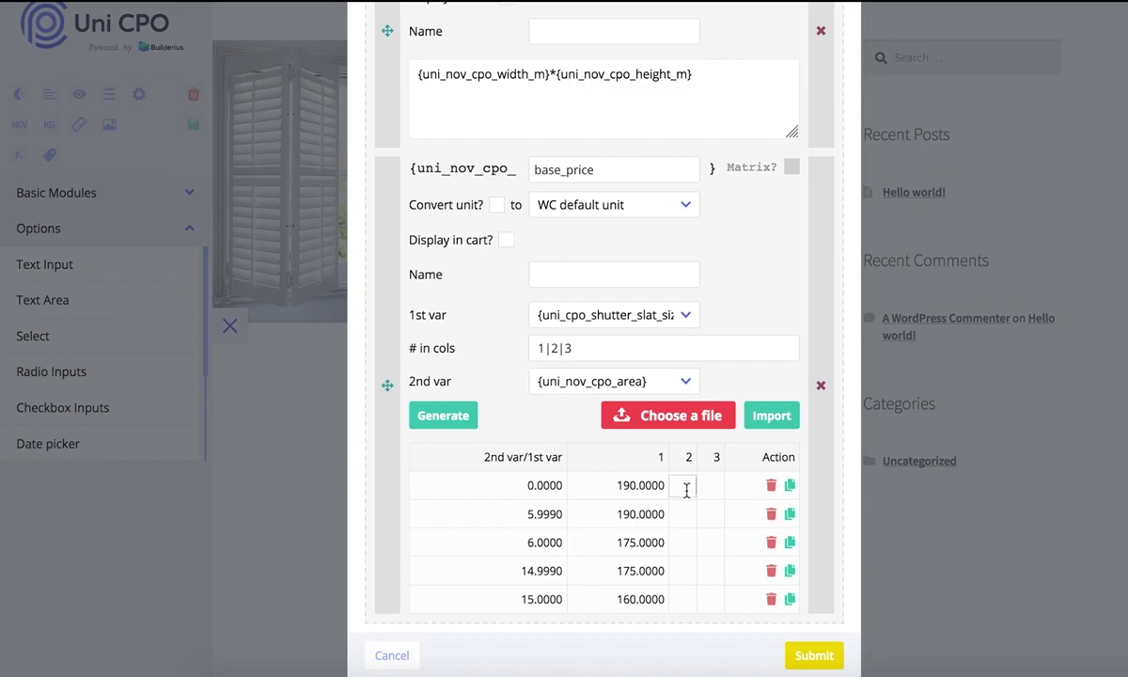
type("192")
left_click(714, 488)
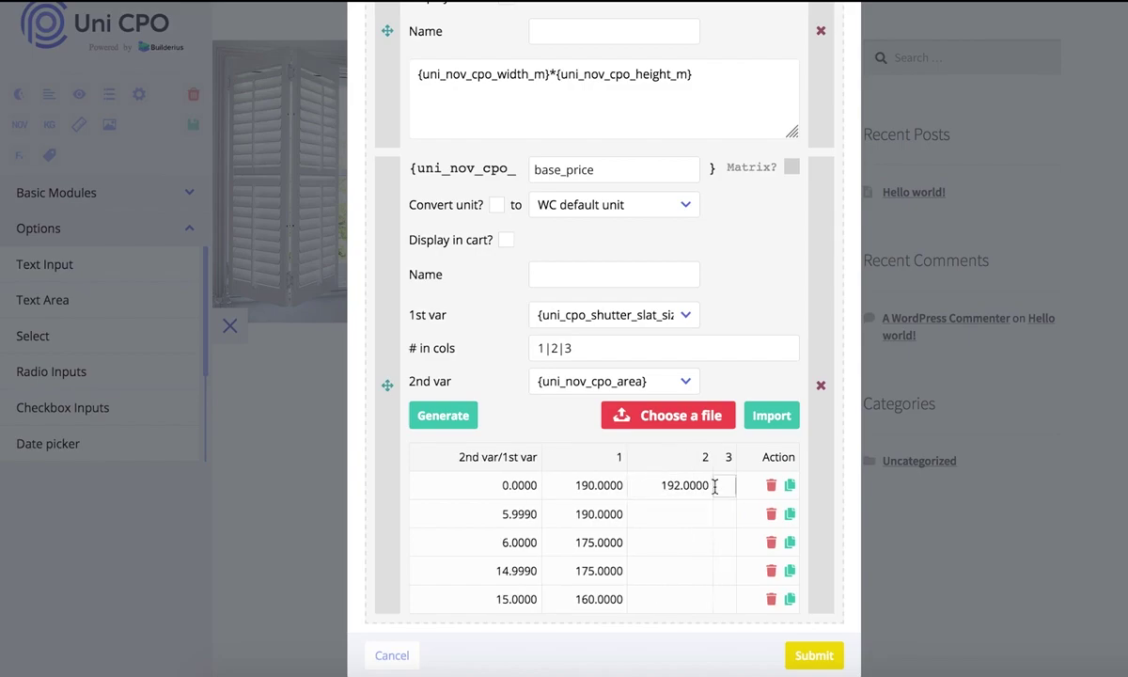
type("195")
left_click(668, 514)
type("192")
left_click(708, 512)
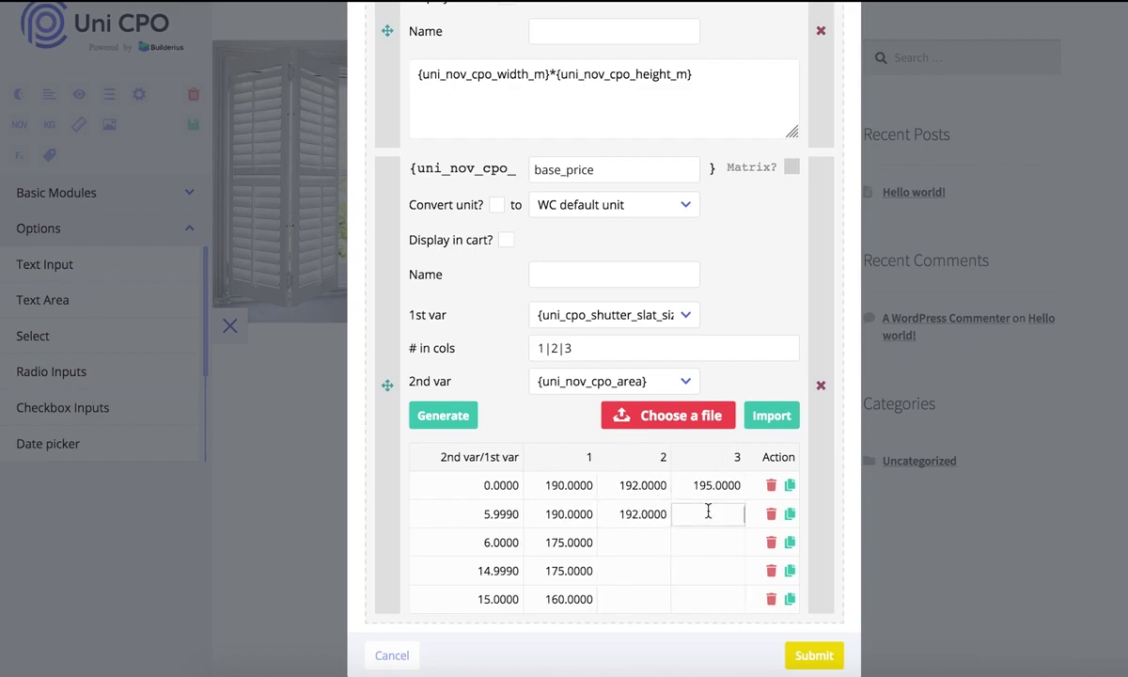
Enter 177/180 in columns 2 and 3 of the third and fourth rows
left_click(643, 542)
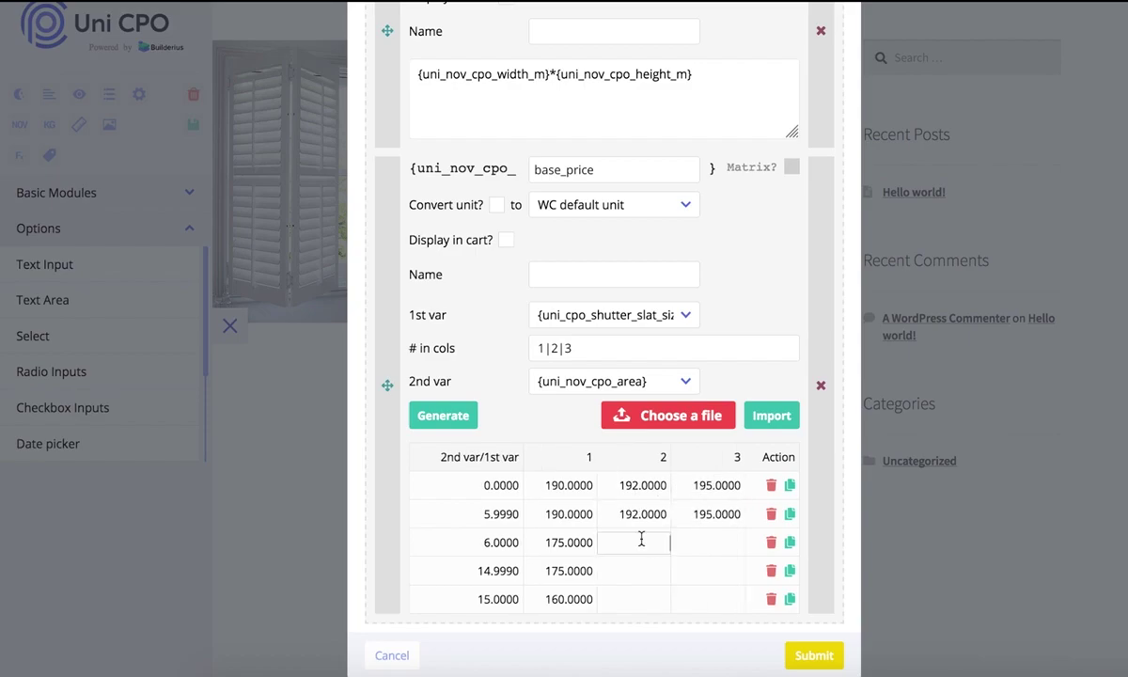
type("177")
left_click(691, 543)
type("180")
left_click(636, 571)
type("177")
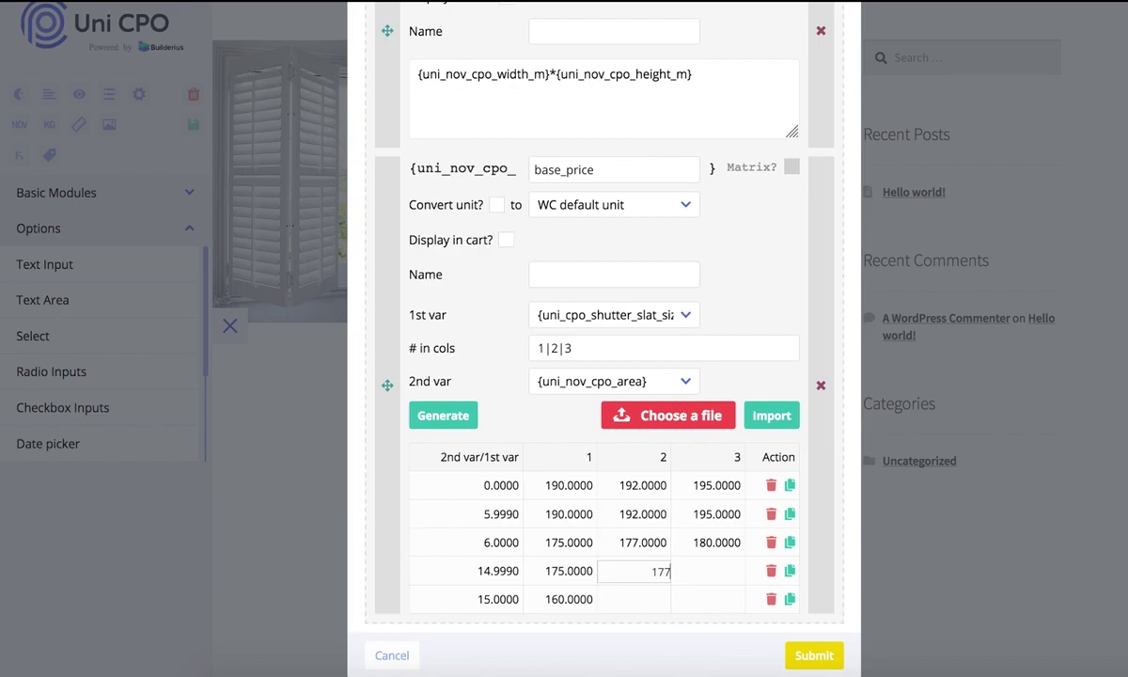
left_click(692, 573)
type("1")
Enter 162/165 in the fifth row and submit the matrix pricing
left_click(641, 600)
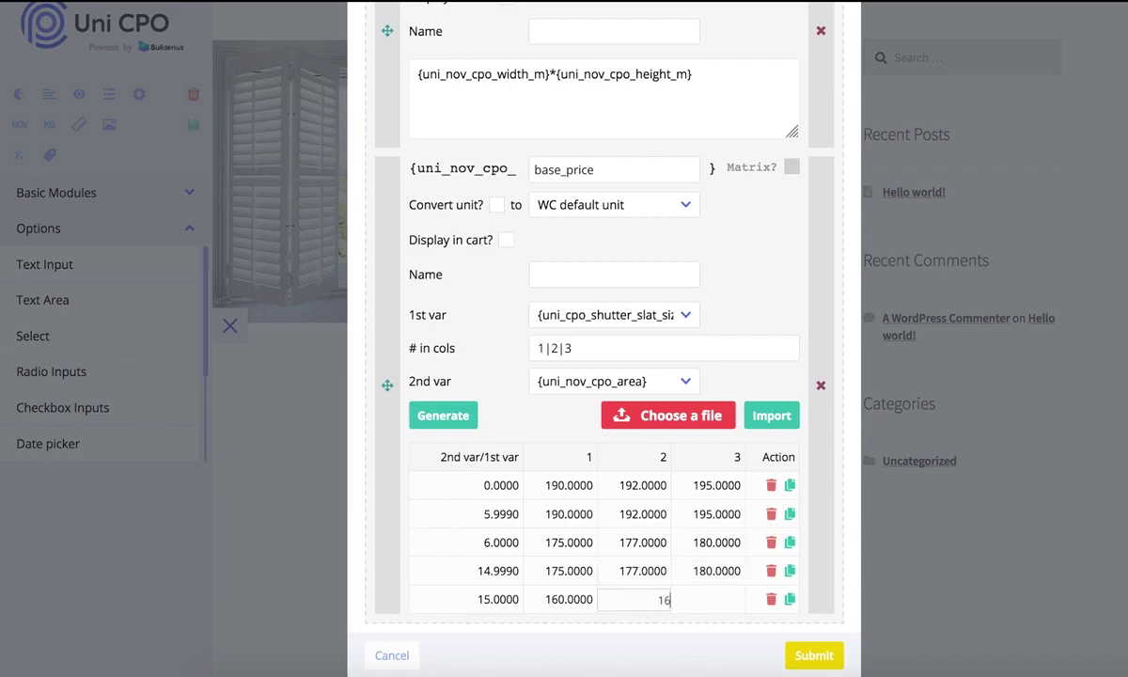
type("162")
left_click(697, 600)
type("165")
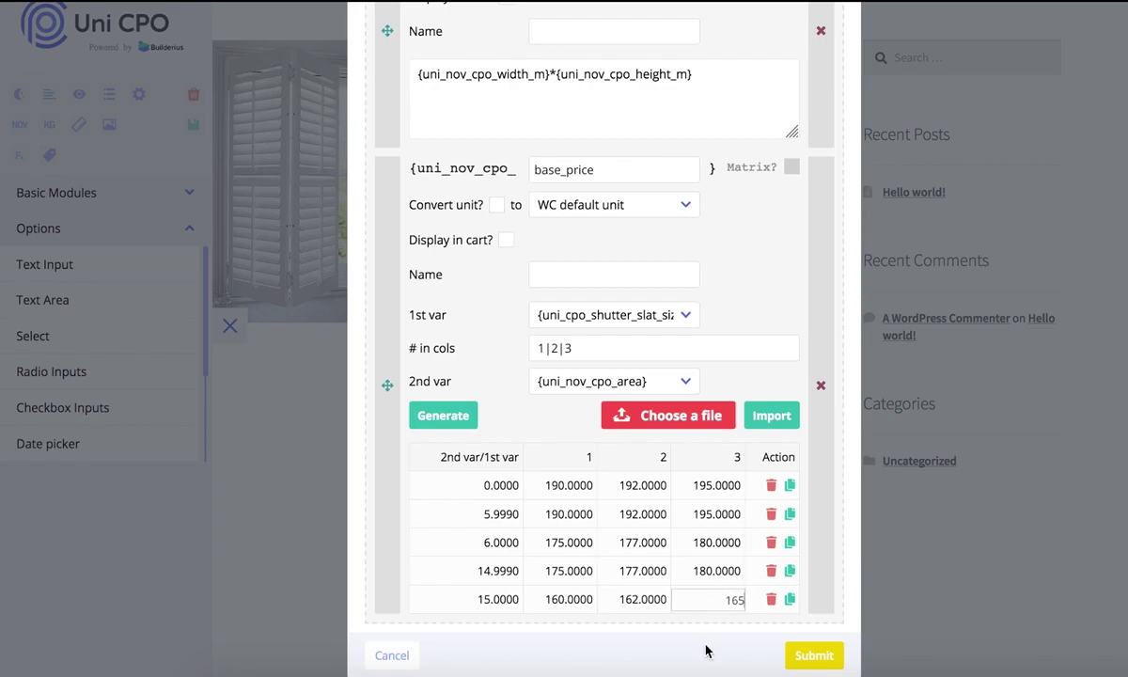
left_click(705, 649)
left_click(814, 656)
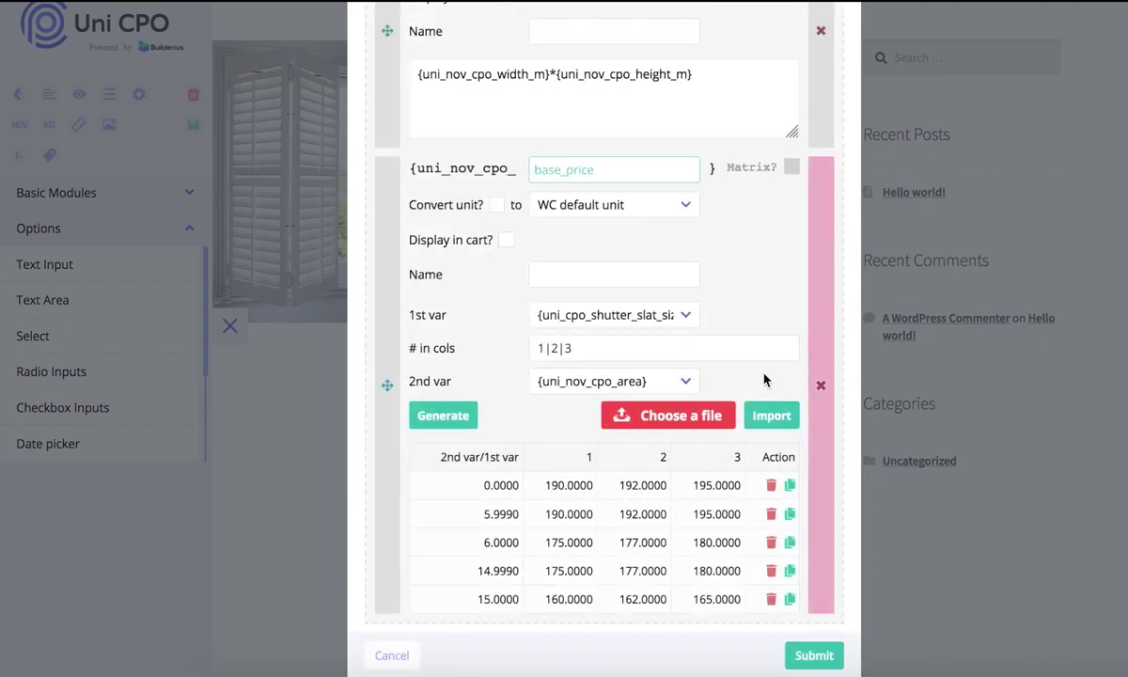
left_click(404, 651)
Launch the Calculator through Spotlight search
mouse_move(583, 377)
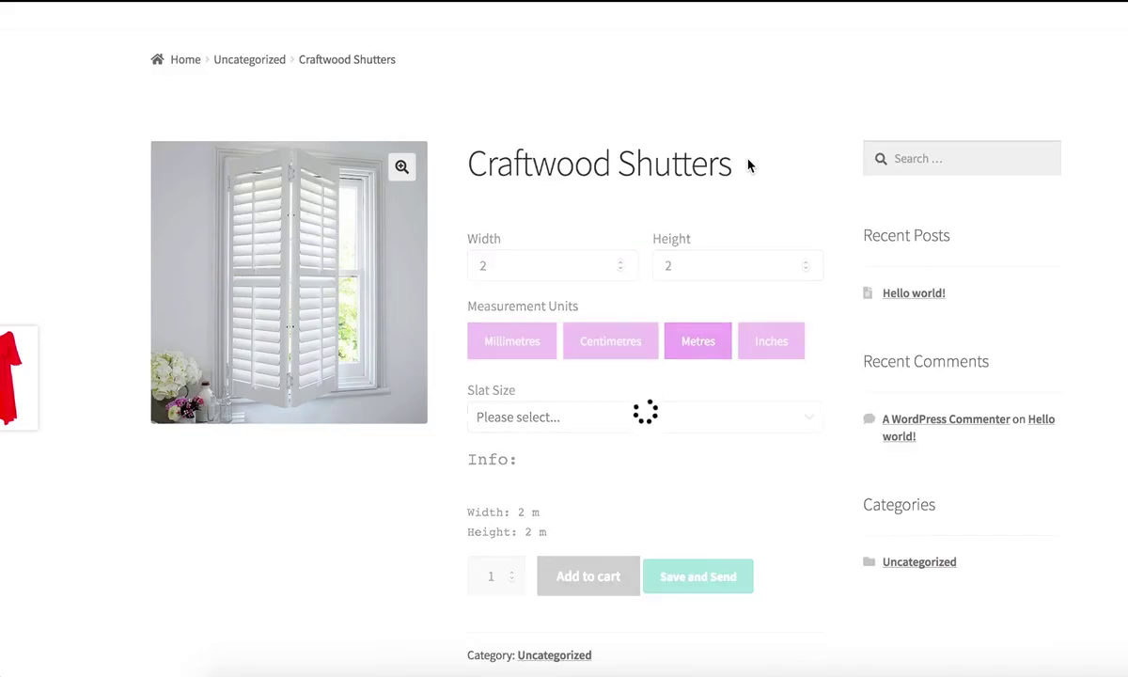
key("super+space")
type("cal")
key("Return")
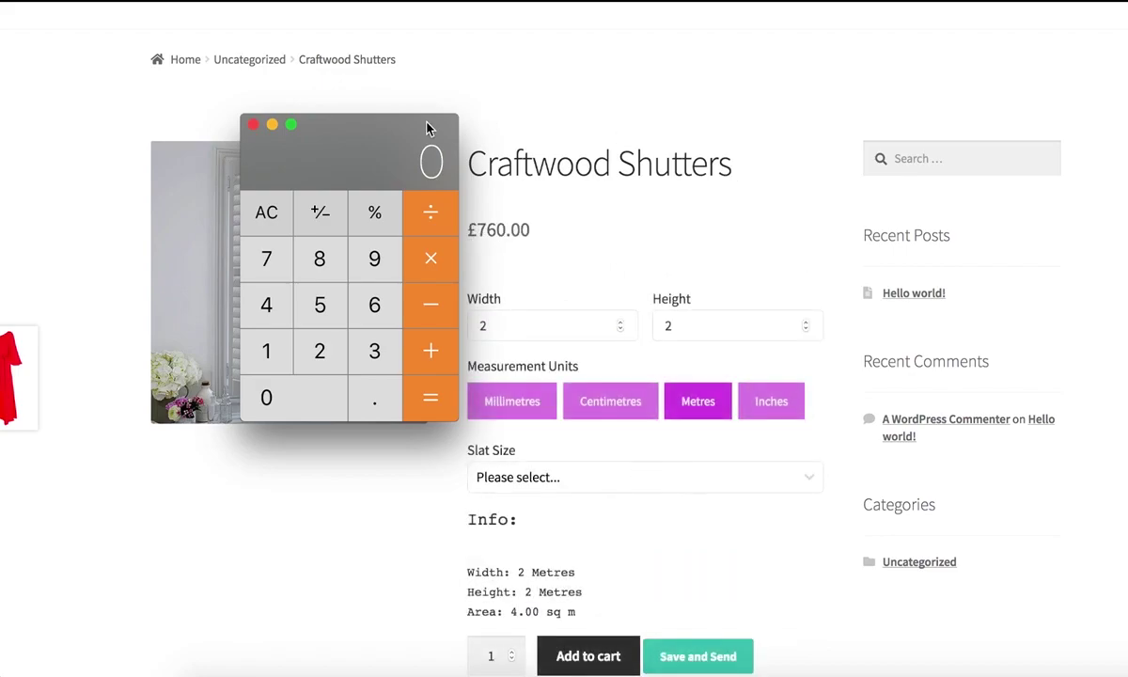
Choose Classic (64mm) slat size and check the £760 price against the Calculator
left_click(567, 476)
left_click(567, 476)
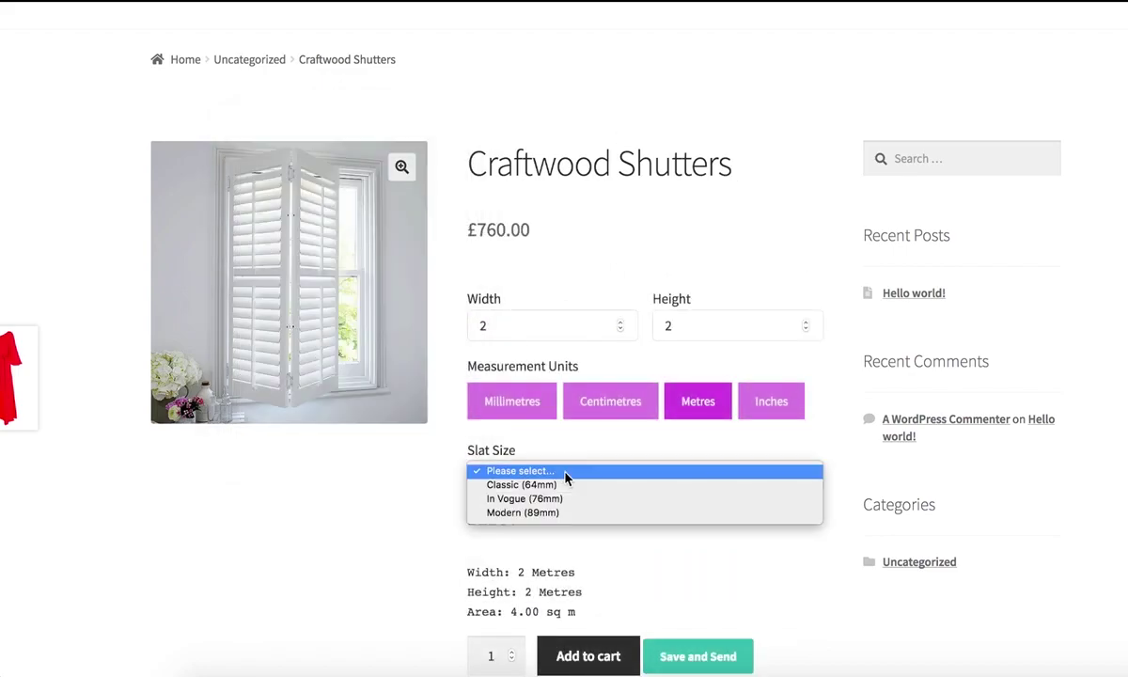
left_click(564, 485)
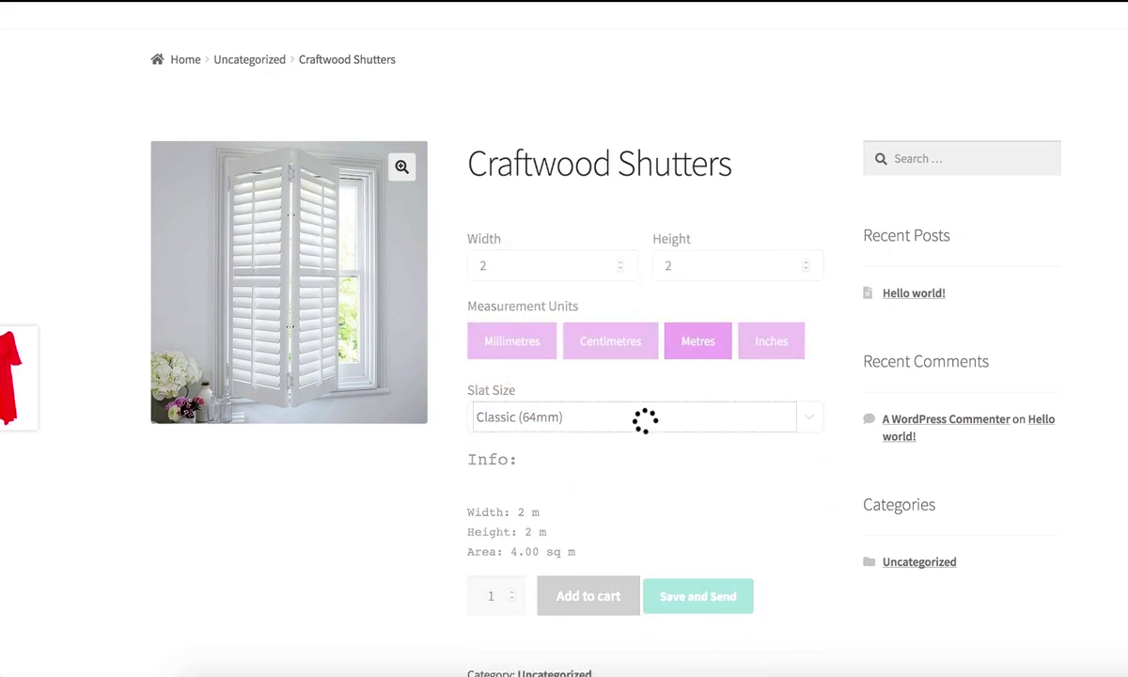
key("super+Tab")
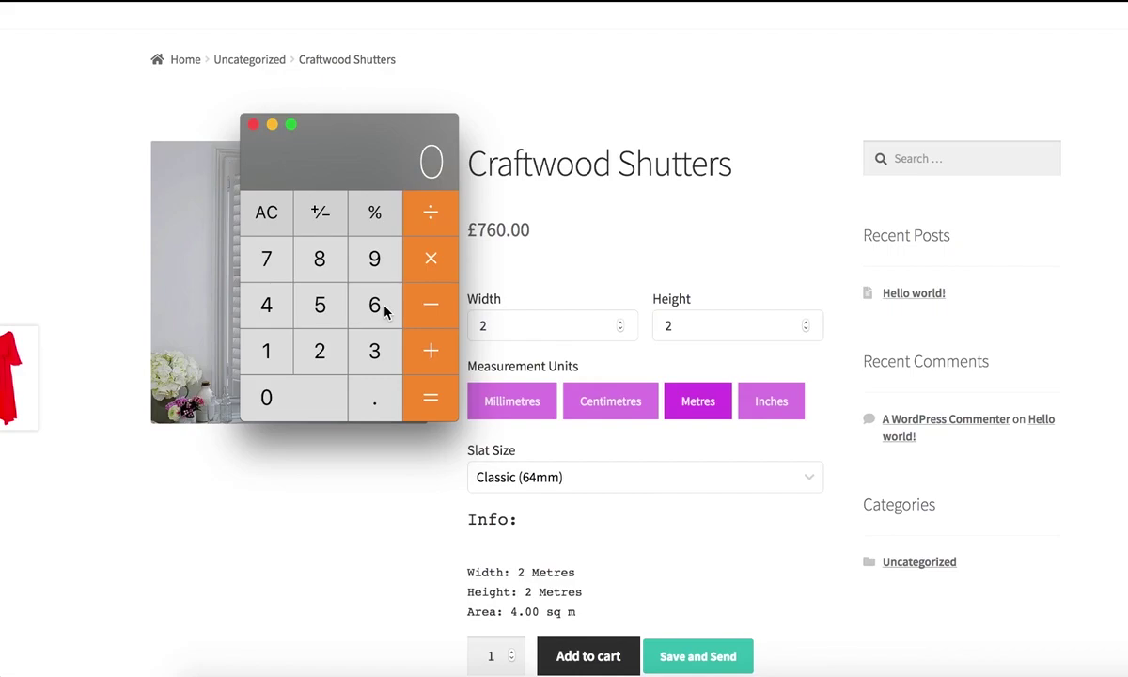
key("super+Tab")
Switch to In Vogue (76mm) for £768, then Modern (89mm) for £780
left_click(555, 486)
left_click(555, 488)
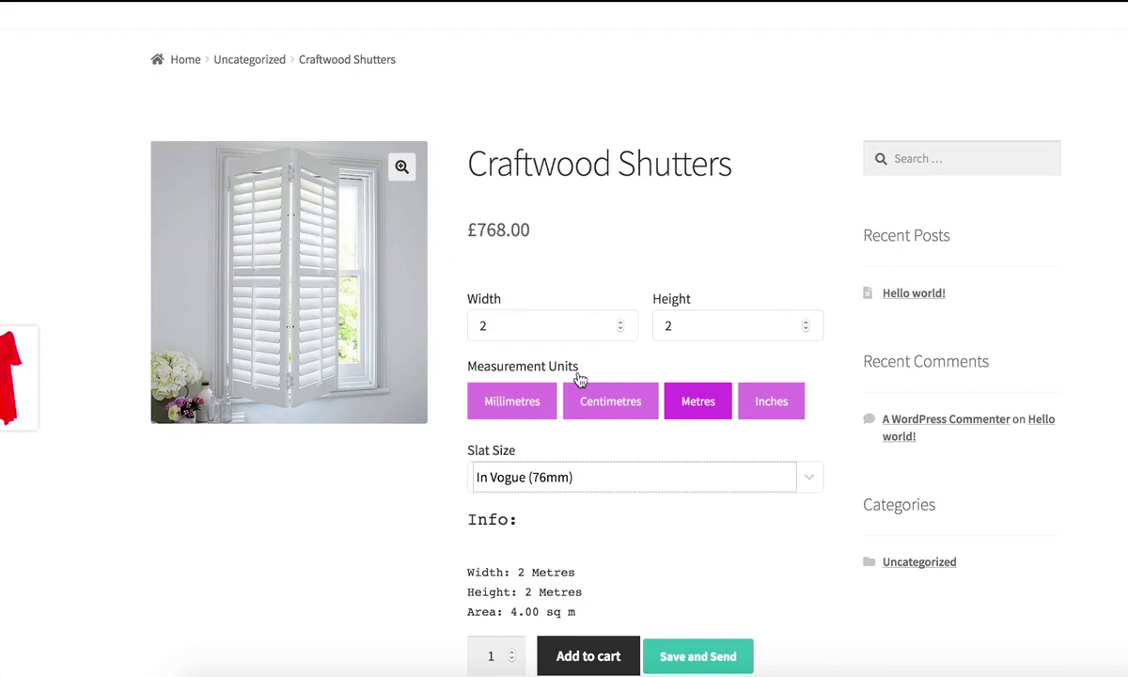
left_click(575, 480)
left_click(573, 484)
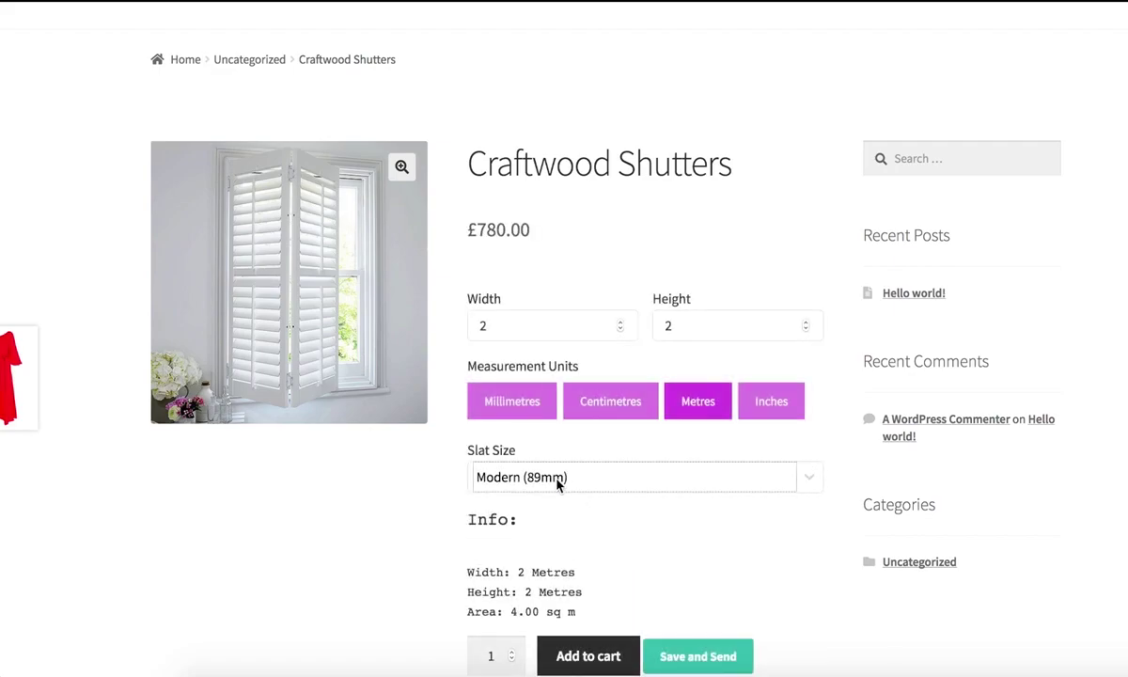
left_click(557, 479)
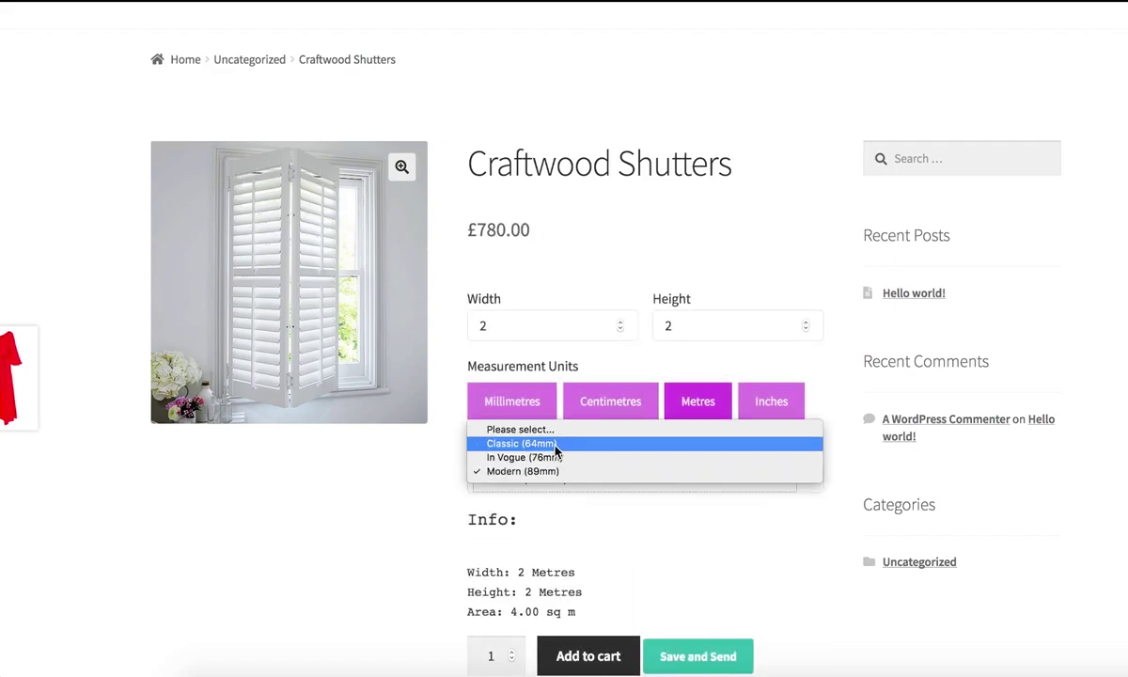